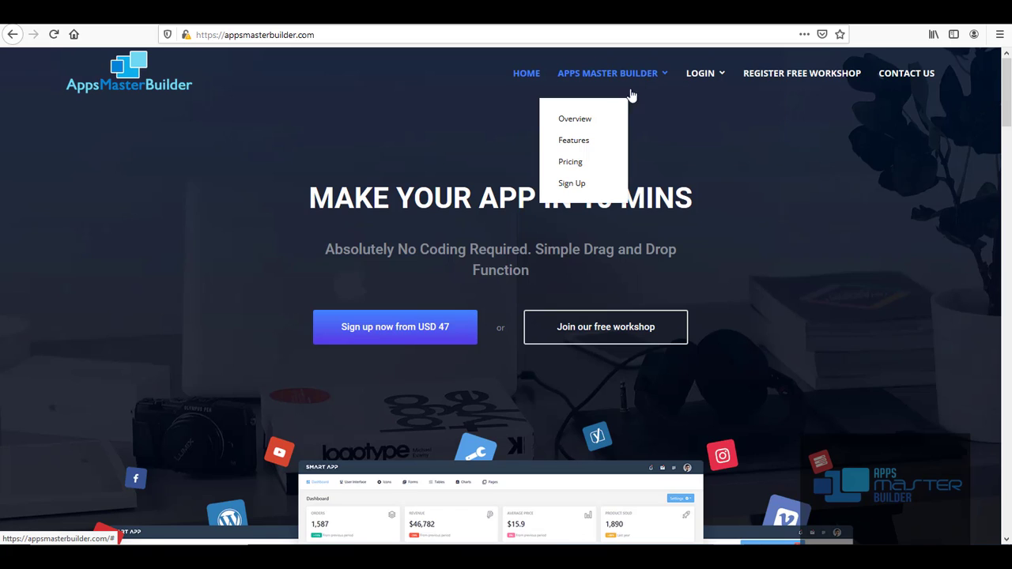
Open the AppsMasterBuilder Sign Up page and bring 'A. Register Your Account' into view.
click(578, 189)
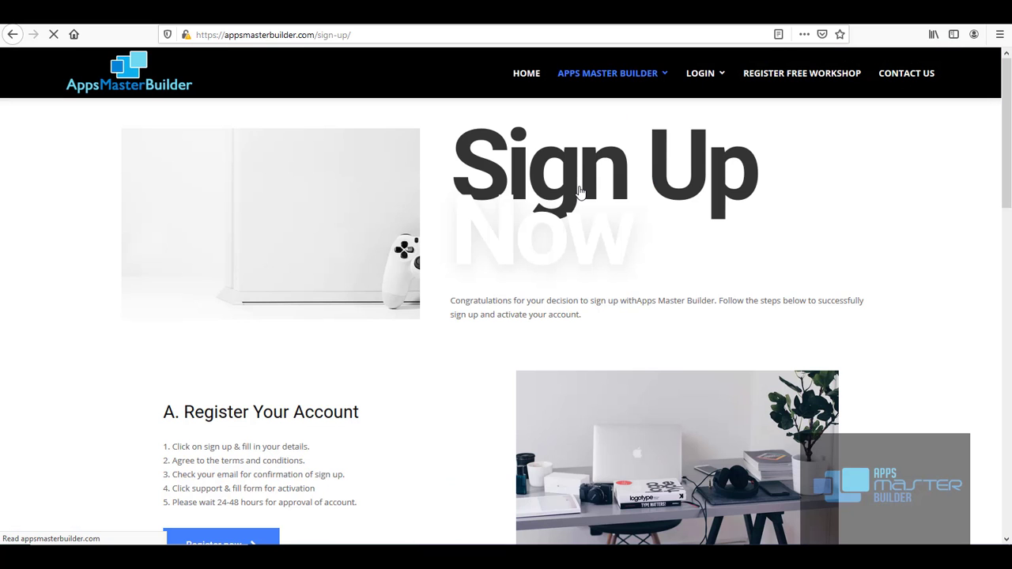
scroll(284, 299, down, 3)
scroll(283, 298, down, 3)
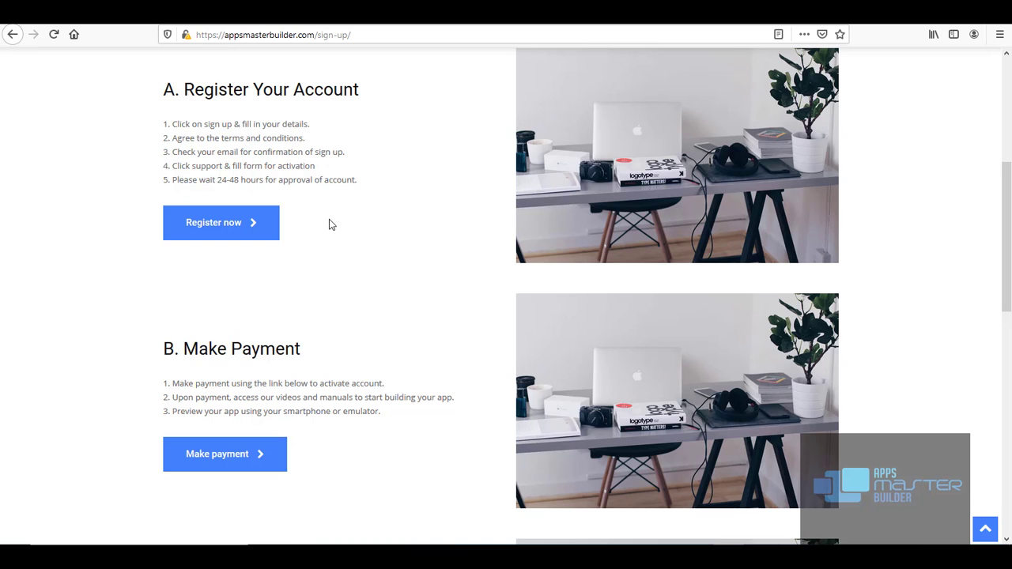
scroll(328, 224, up, 1)
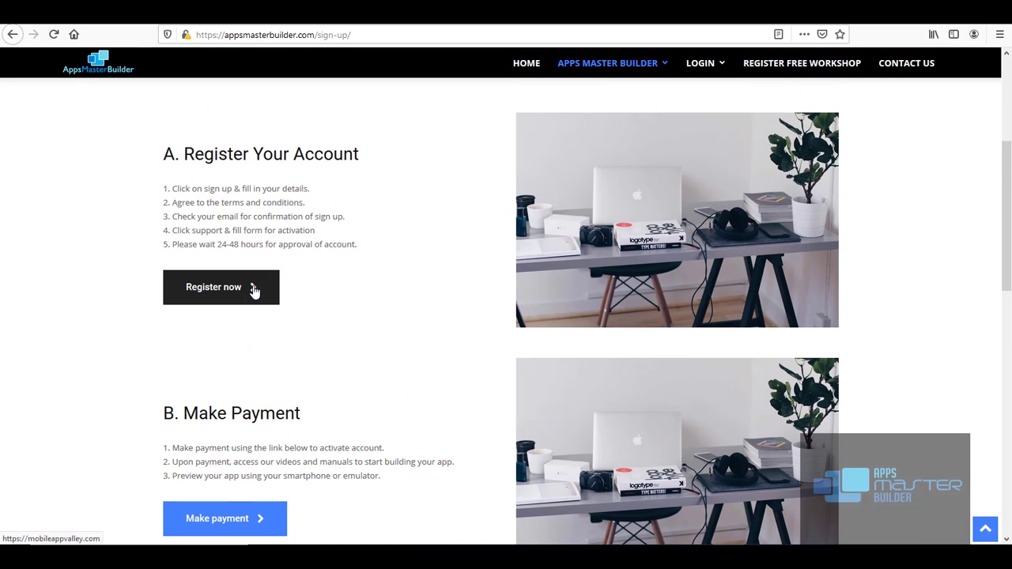
click(254, 292)
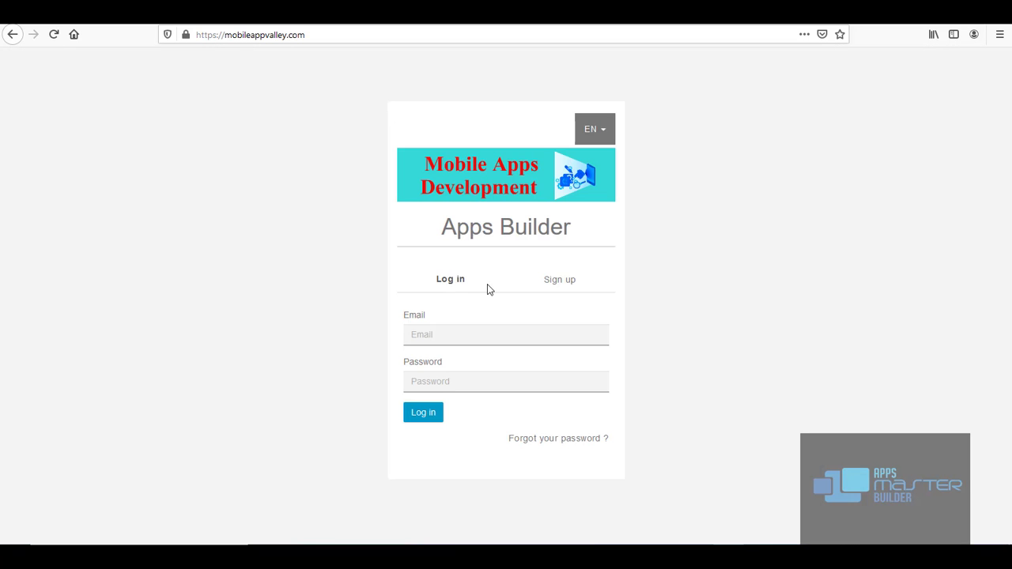
click(551, 287)
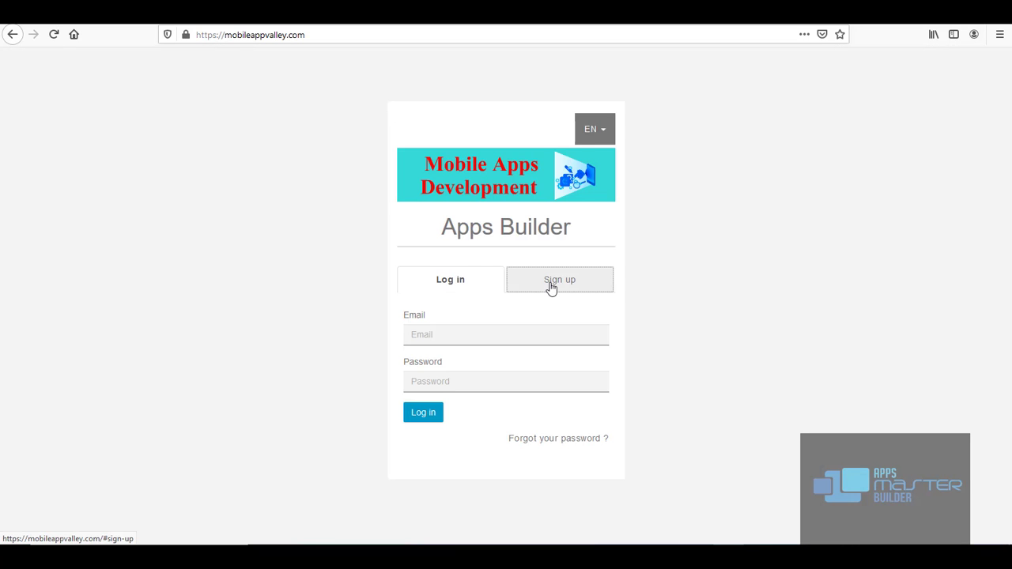
click(526, 335)
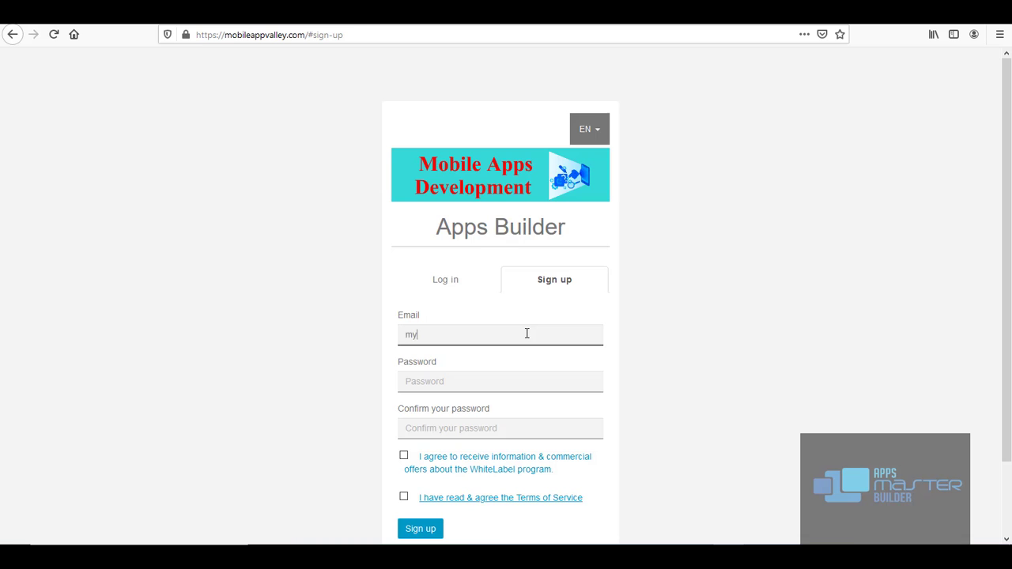
click(504, 381)
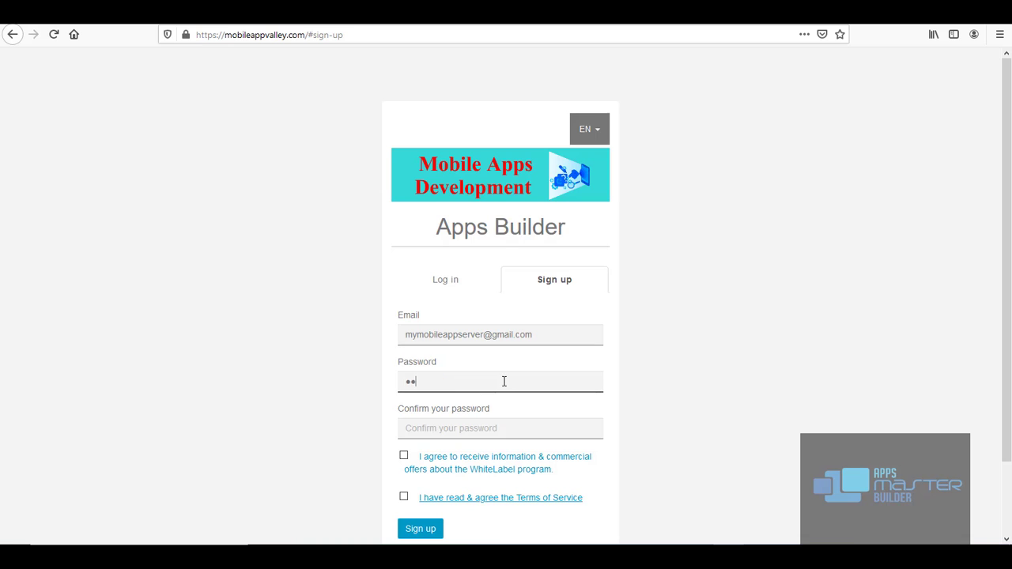
click(469, 424)
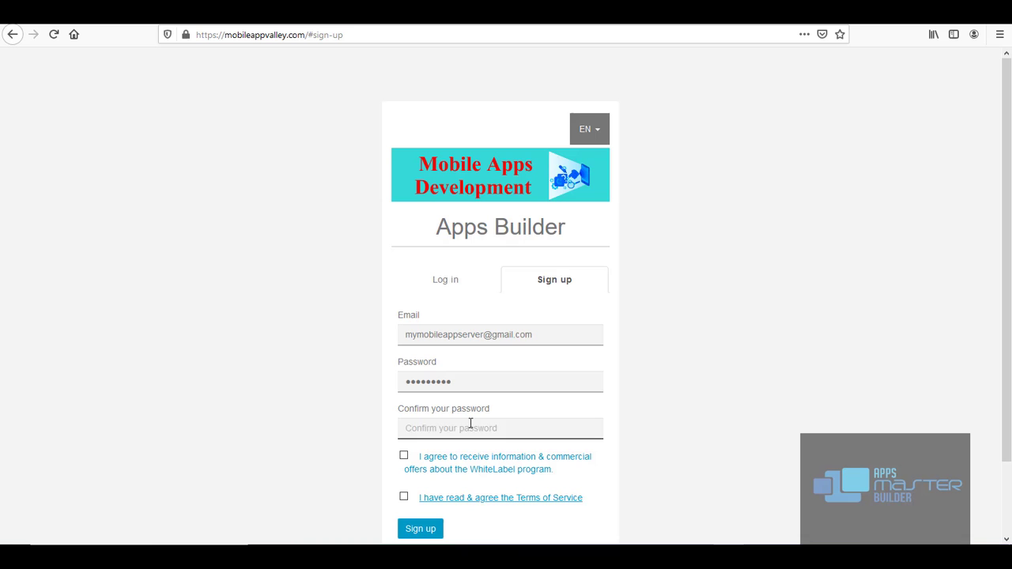
Accept the WhiteLabel information and Terms of Service boxes, then submit the registration.
scroll(469, 422, down, 2)
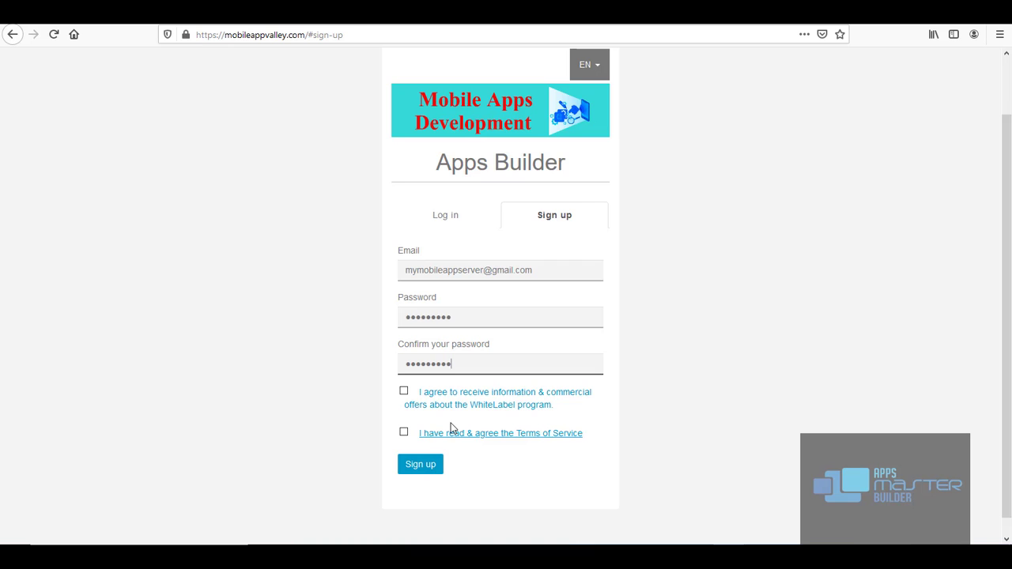
click(406, 393)
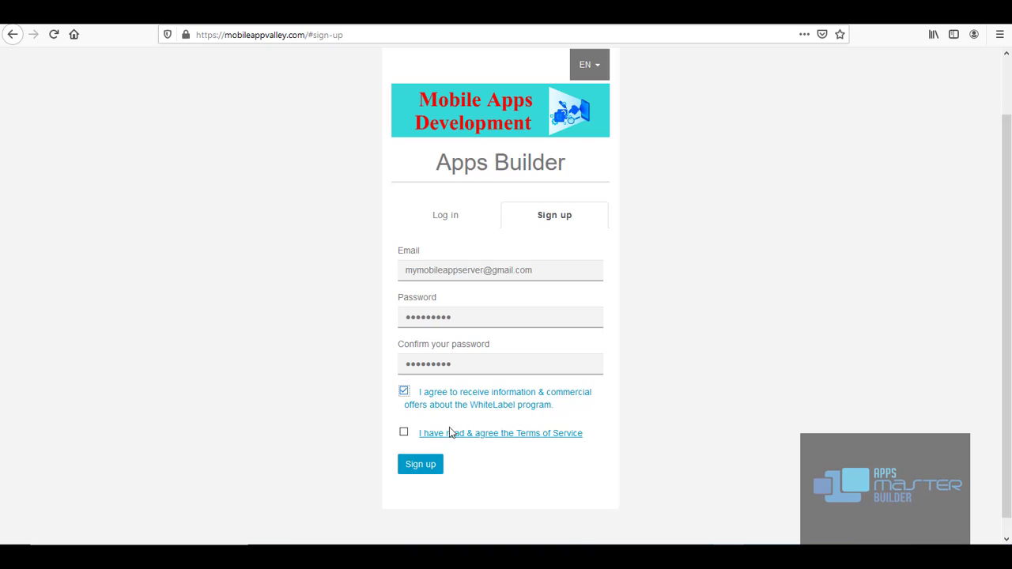
click(404, 431)
scroll(719, 253, down, 5)
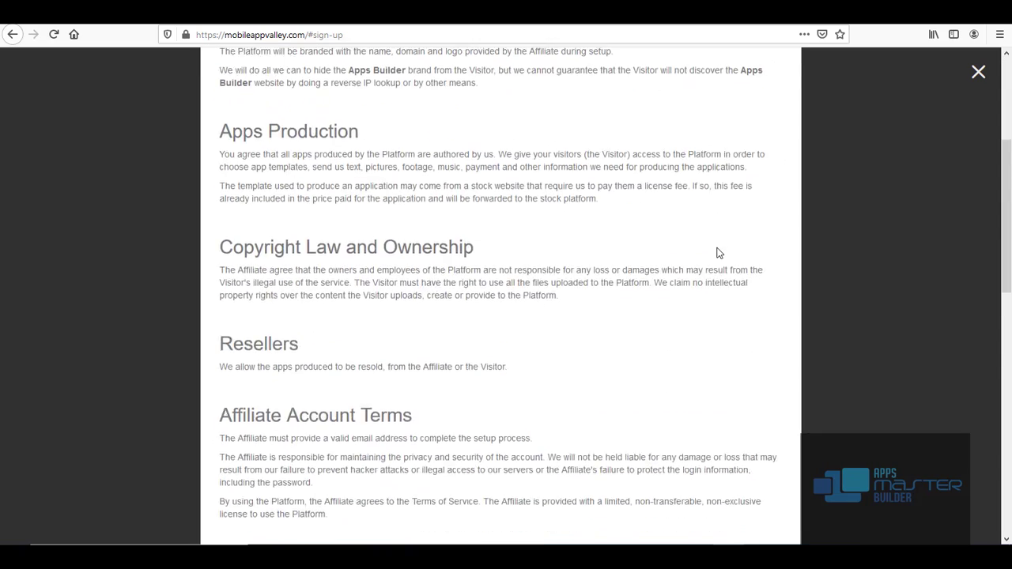
scroll(719, 252, down, 10)
scroll(962, 188, up, 3)
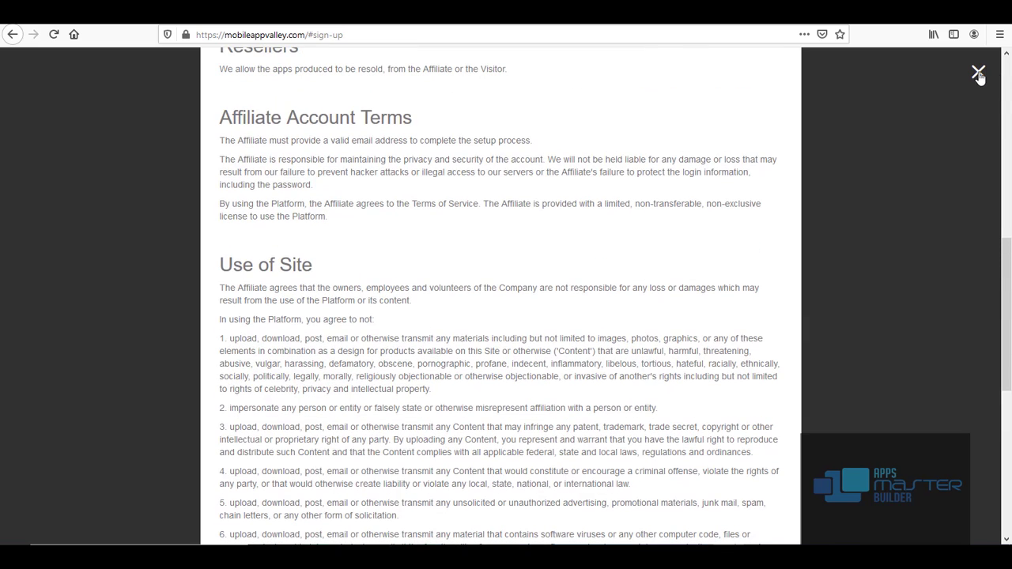
click(979, 72)
click(423, 448)
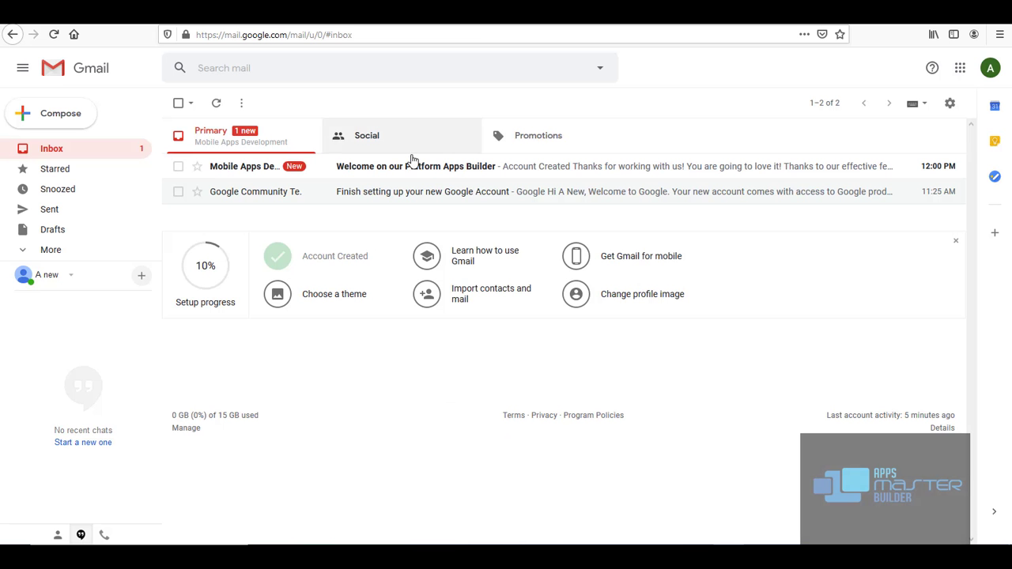
Open the 'Welcome on our Platform Apps Builder' email and follow its Support button.
click(421, 171)
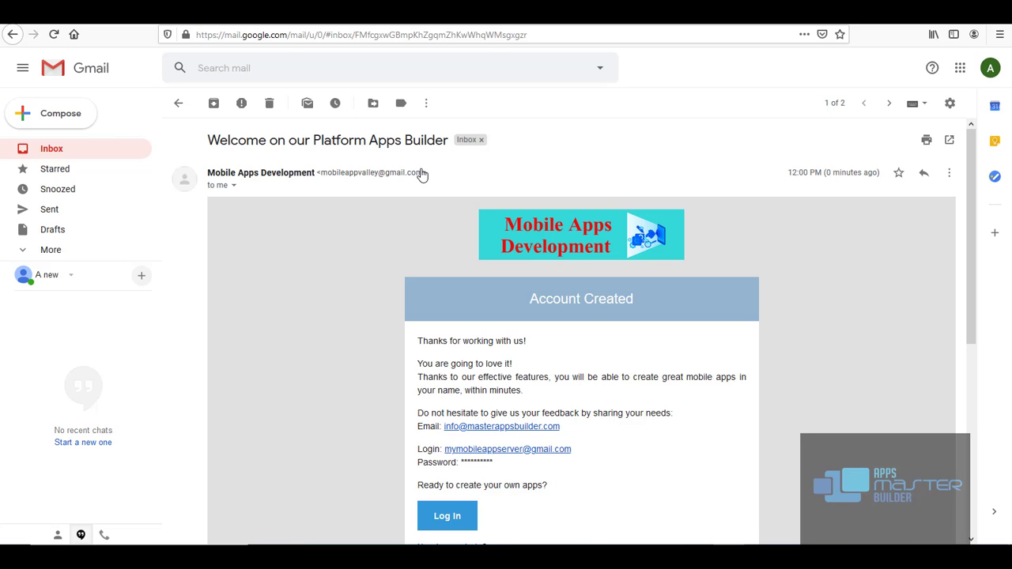
scroll(802, 314, down, 1)
scroll(783, 324, down, 1)
scroll(765, 330, down, 1)
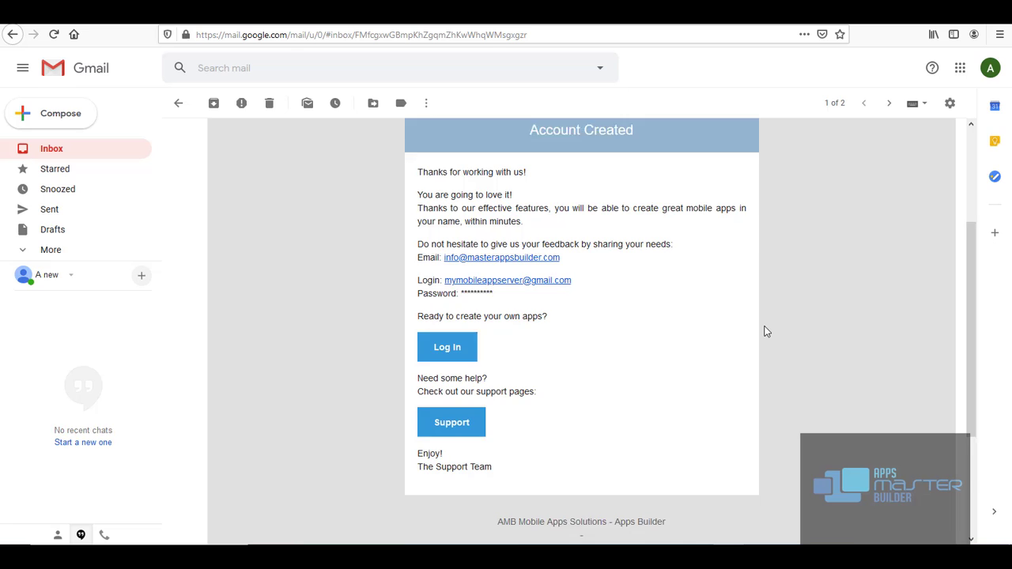
scroll(765, 330, down, 1)
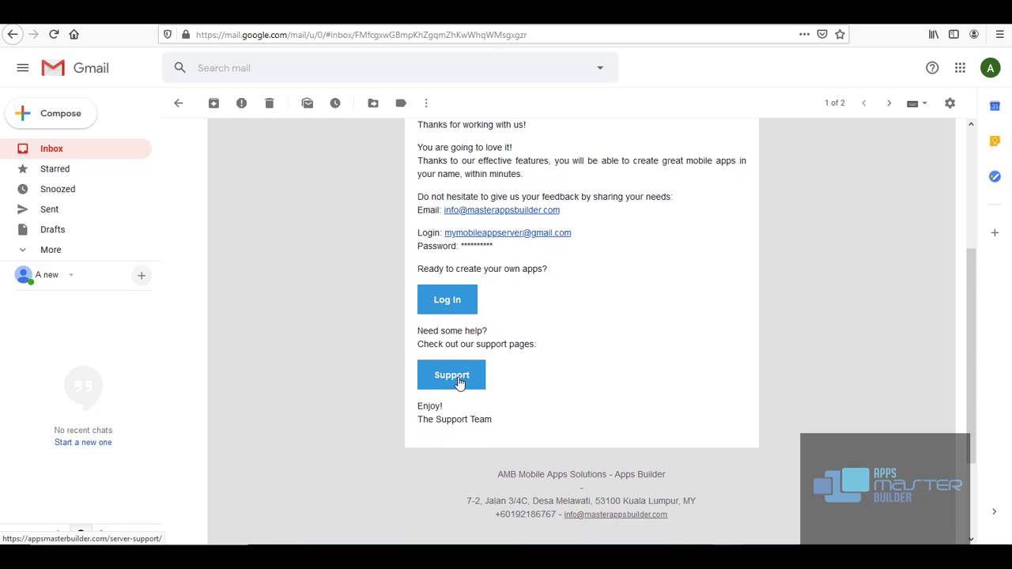
click(458, 381)
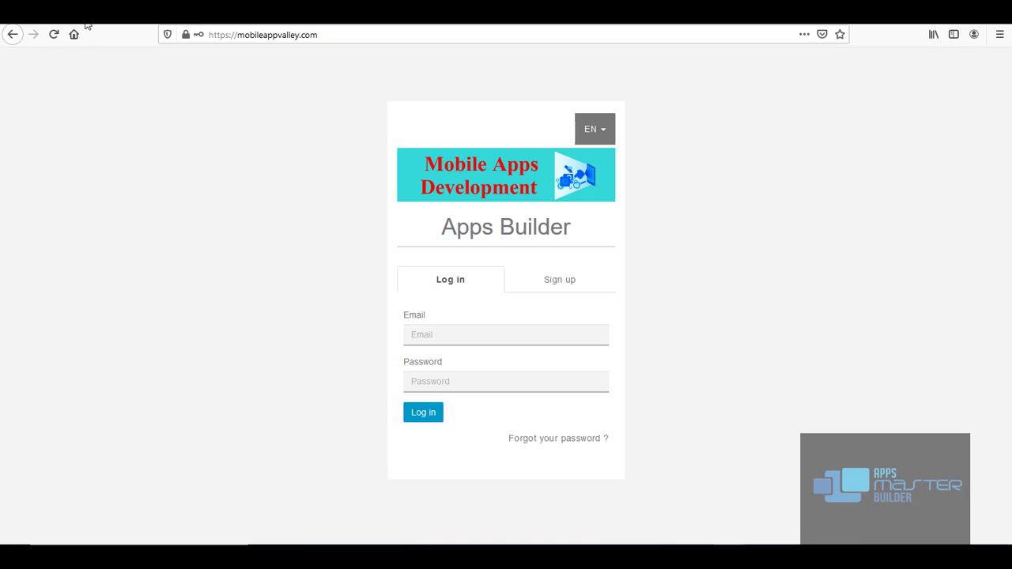
Return to appsmasterbuilder.com Server Support and choose Activation of New Account.
click(15, 36)
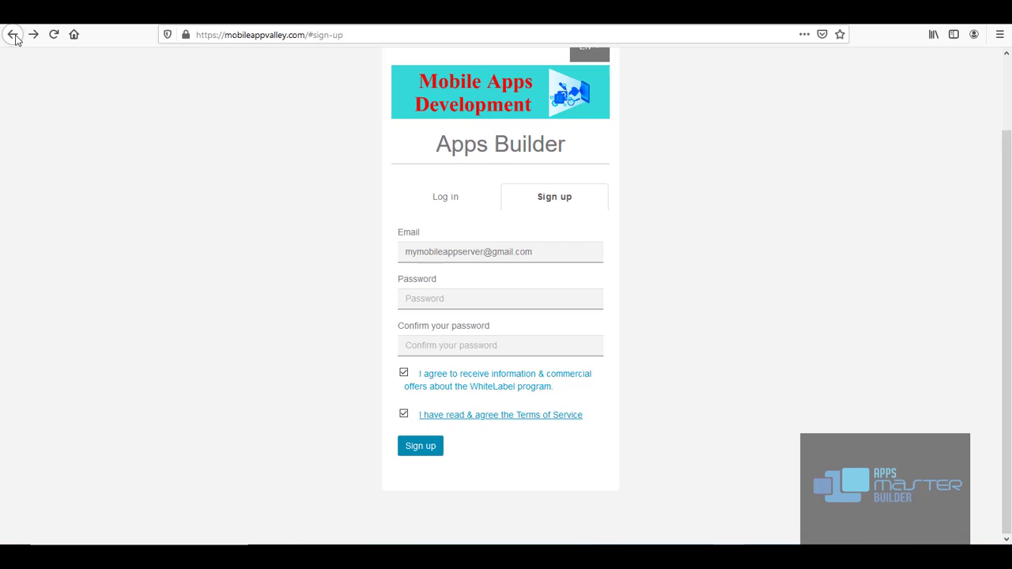
click(14, 37)
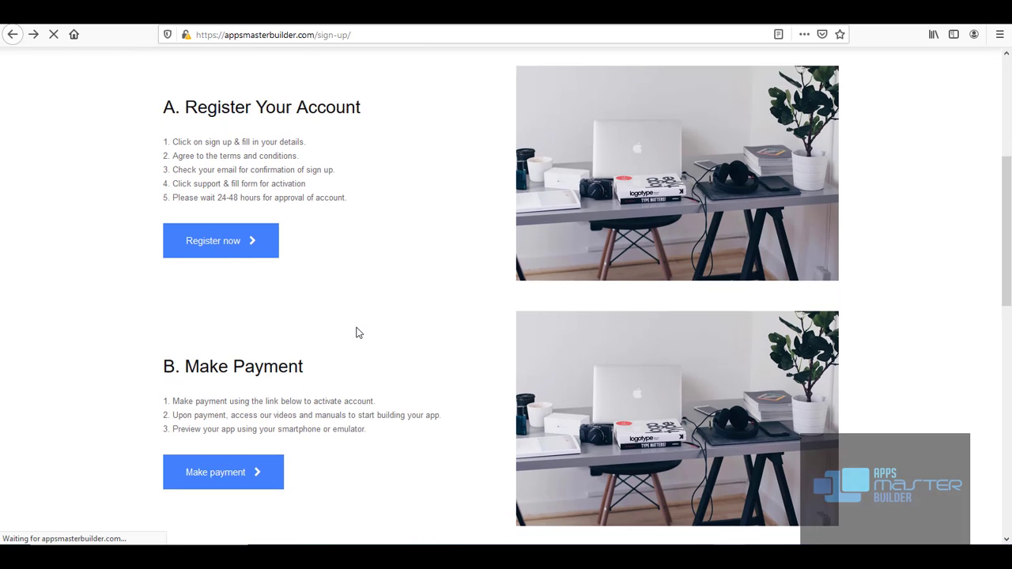
scroll(356, 332, down, 2)
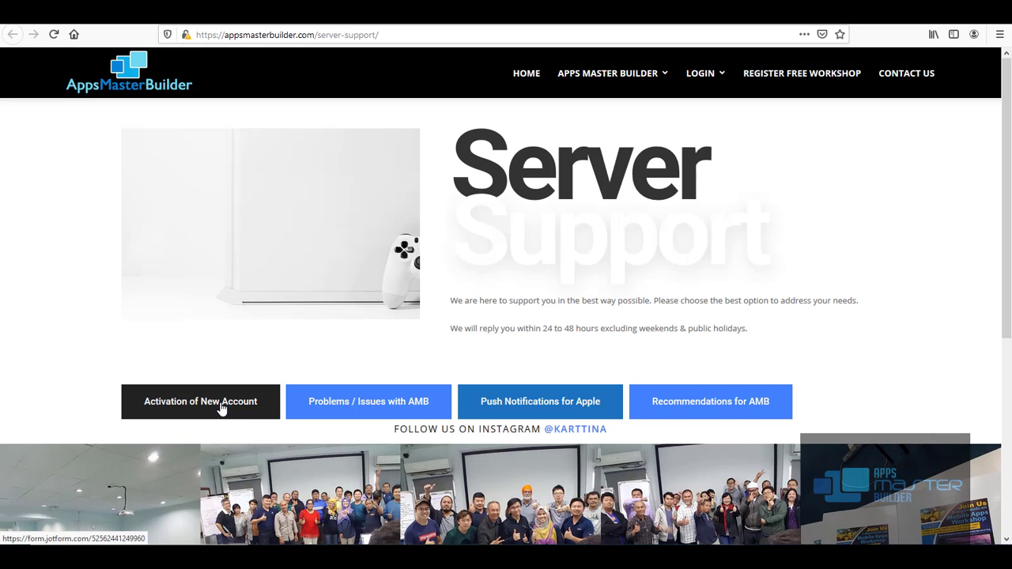
click(222, 407)
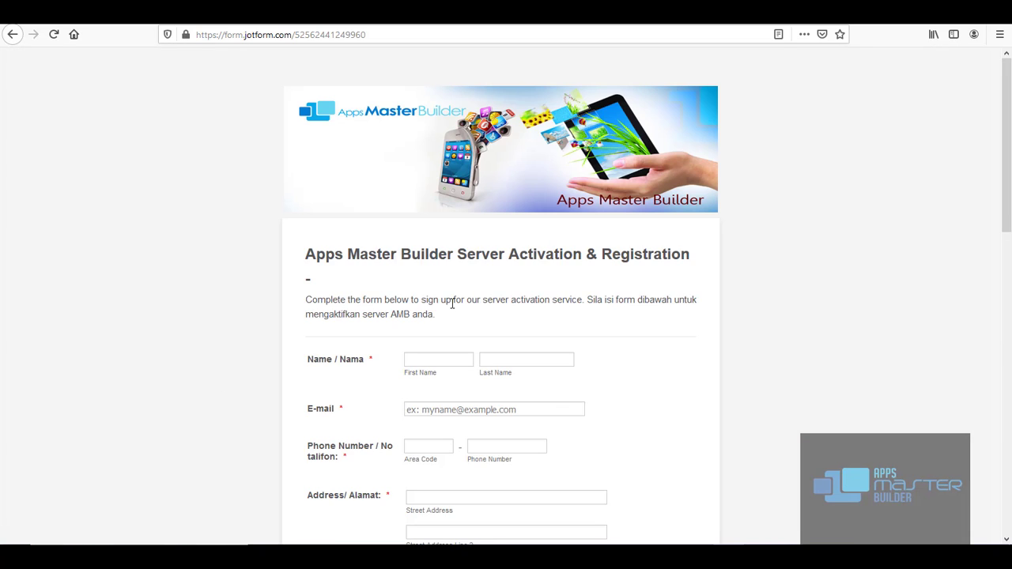
Scroll the JotForm activation form and move from First Name into the E-mail field.
scroll(462, 313, down, 3)
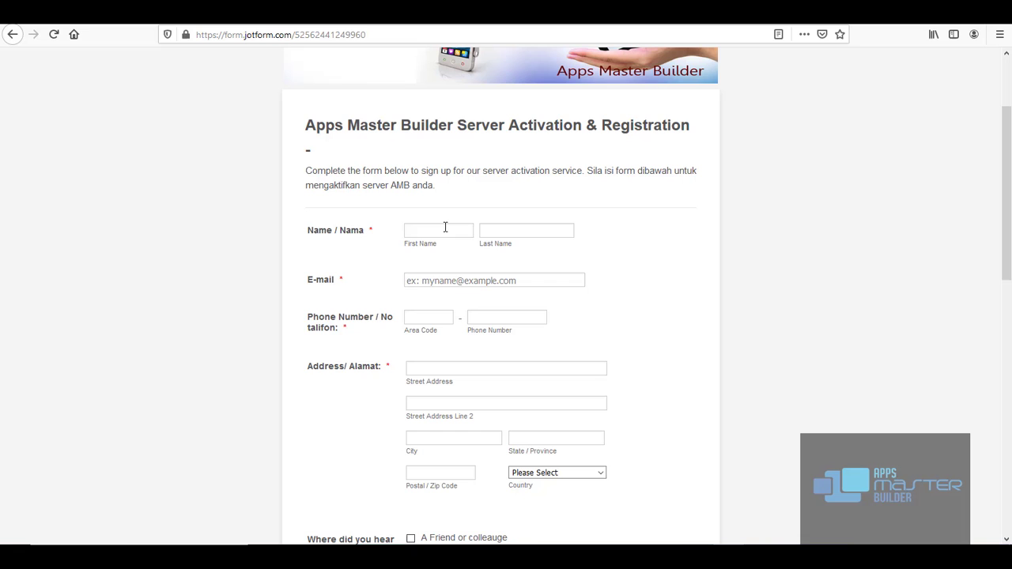
click(445, 230)
click(454, 282)
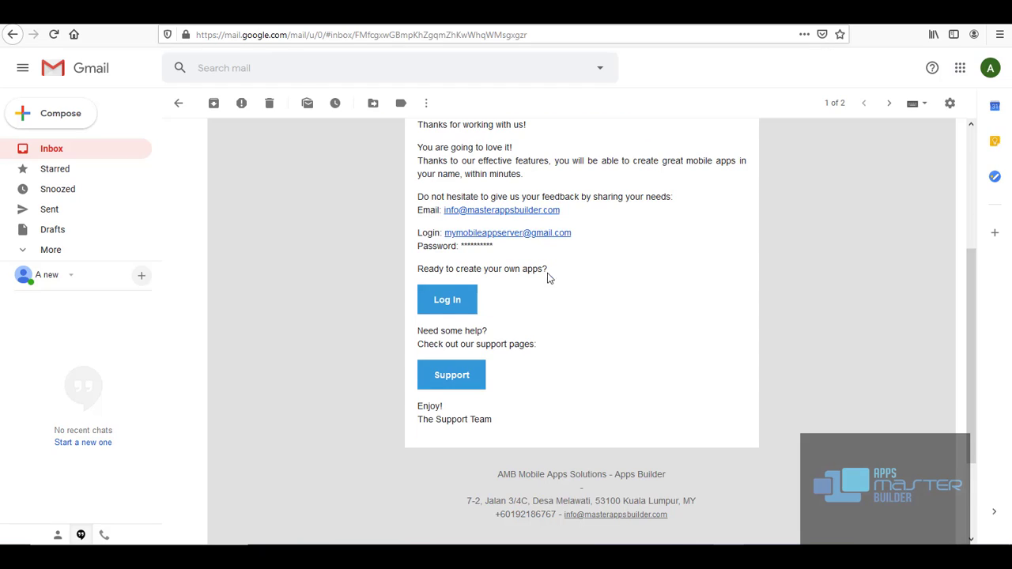
scroll(549, 278, up, 2)
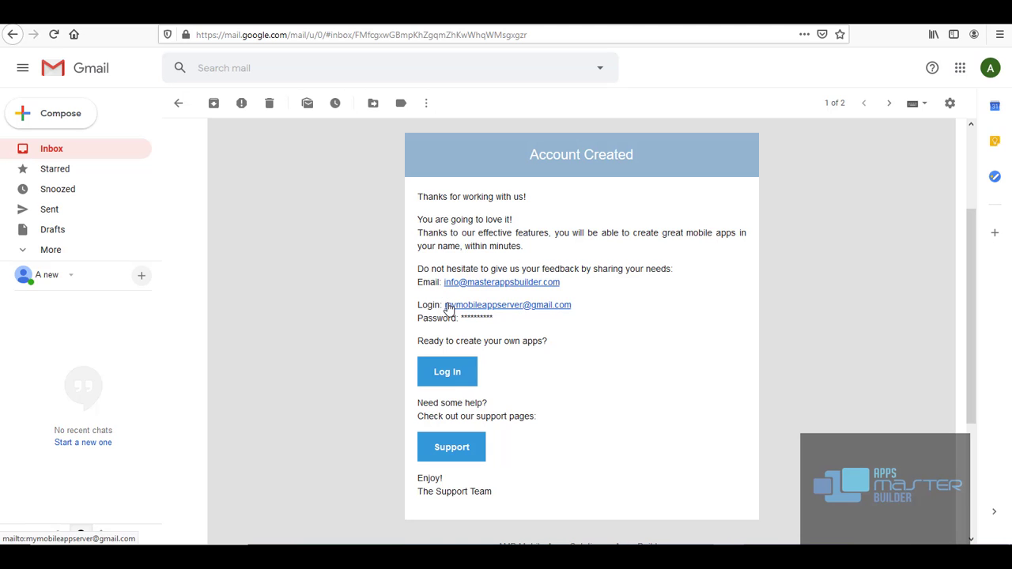
drag(445, 305, 594, 306)
key(ctrl+c)
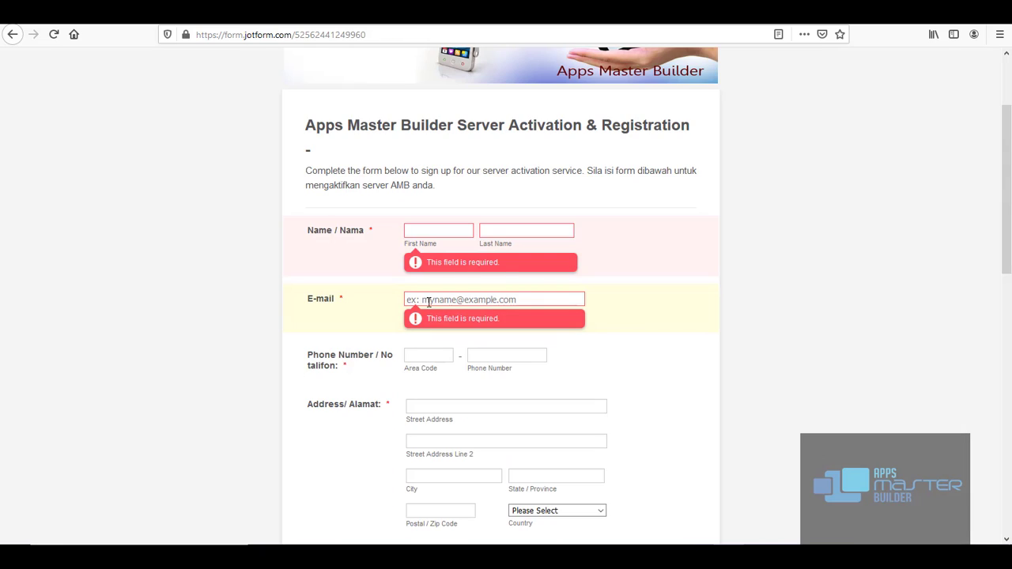
click(430, 301)
key(ctrl+v)
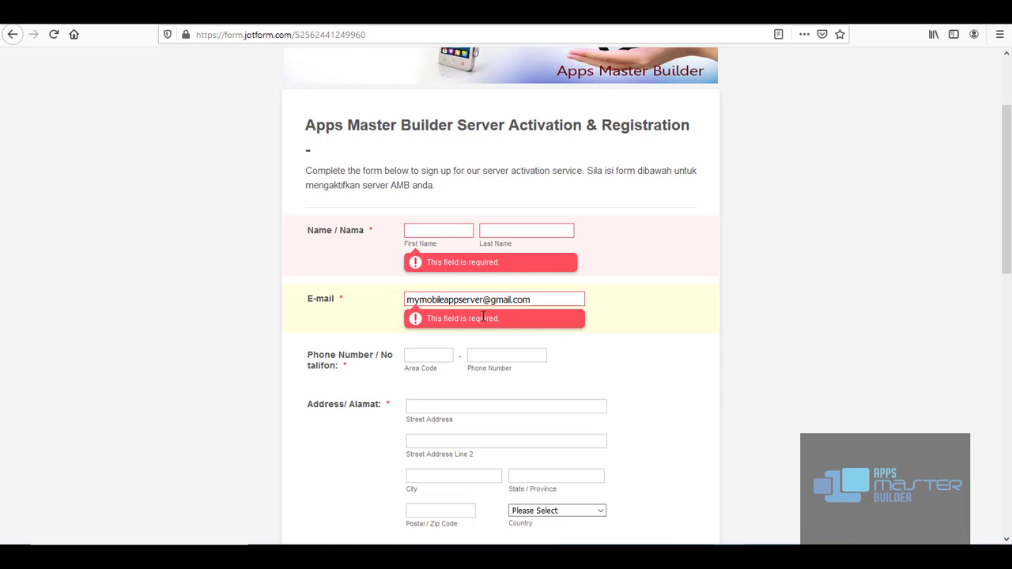
scroll(495, 335, down, 3)
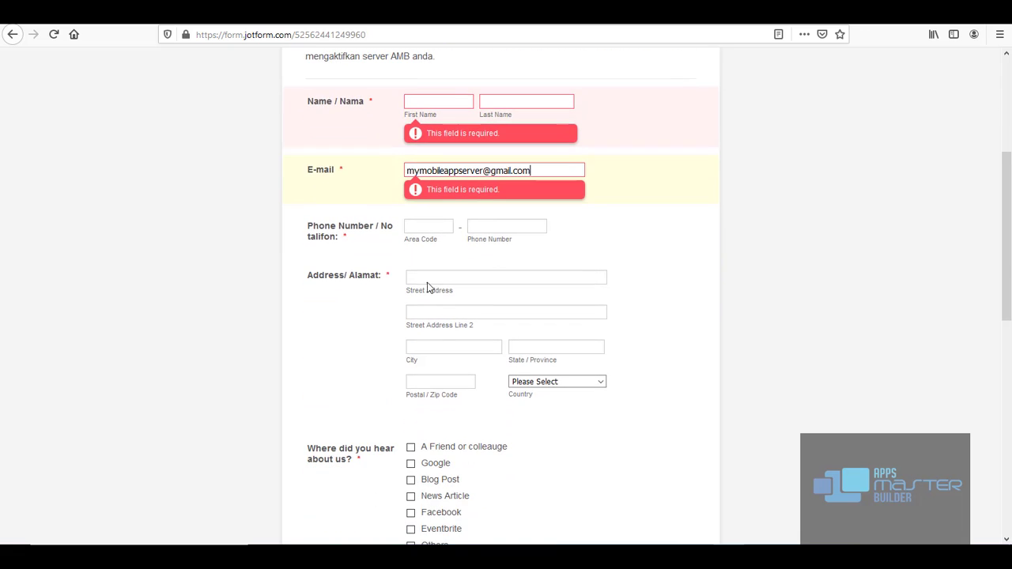
scroll(528, 250, down, 1)
scroll(531, 245, down, 2)
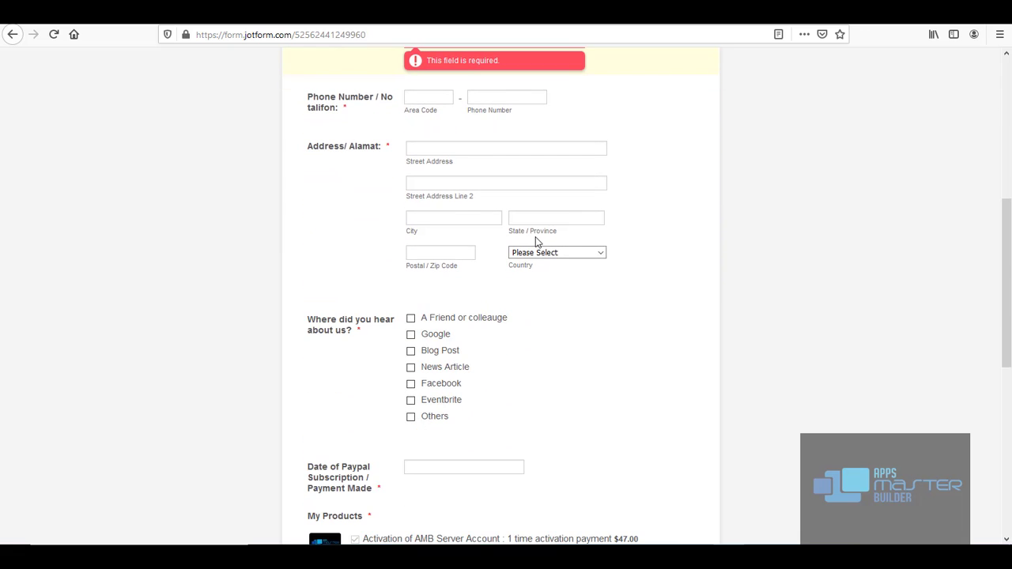
scroll(536, 242, down, 3)
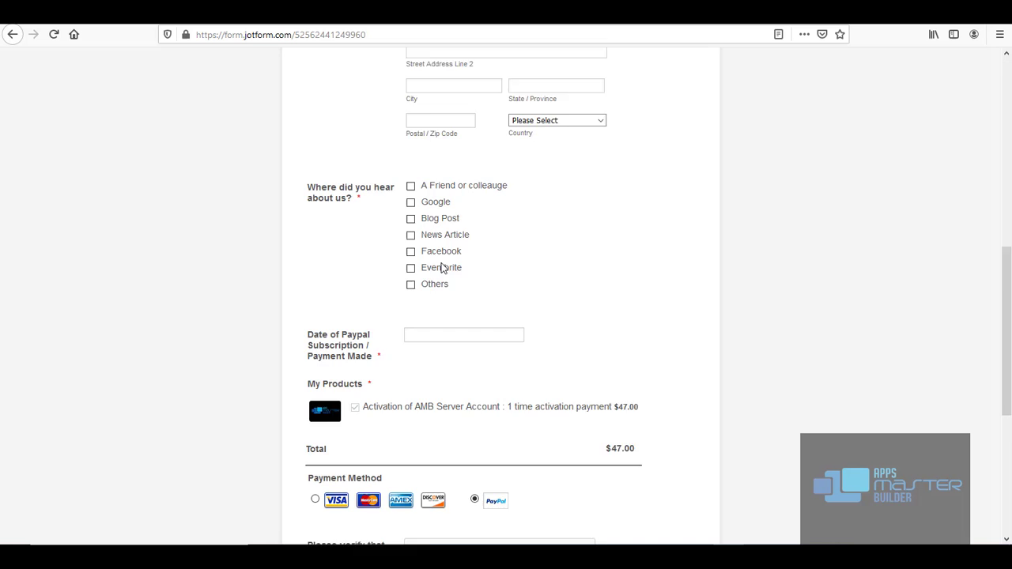
scroll(441, 269, down, 3)
click(455, 210)
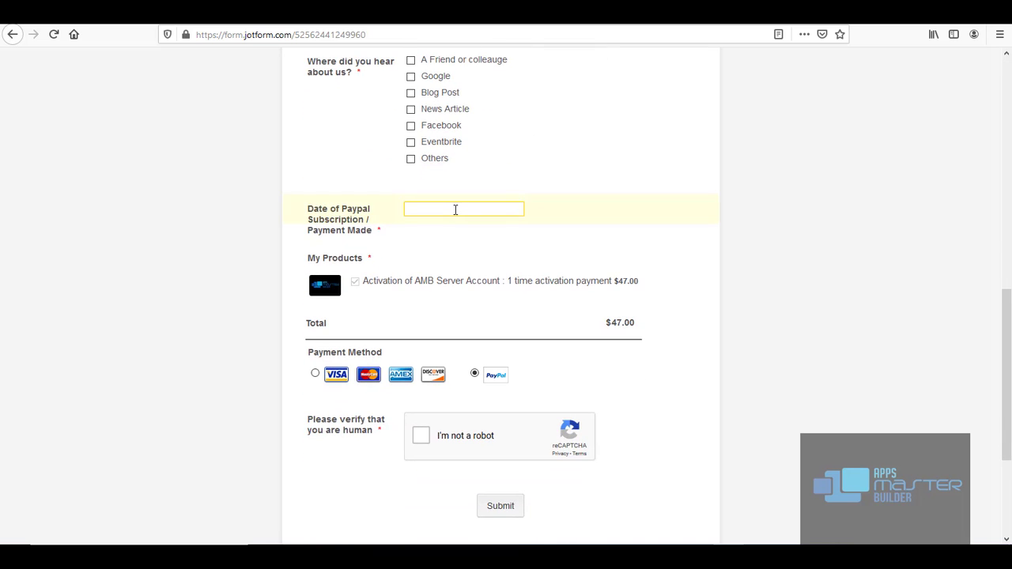
scroll(456, 212, down, 3)
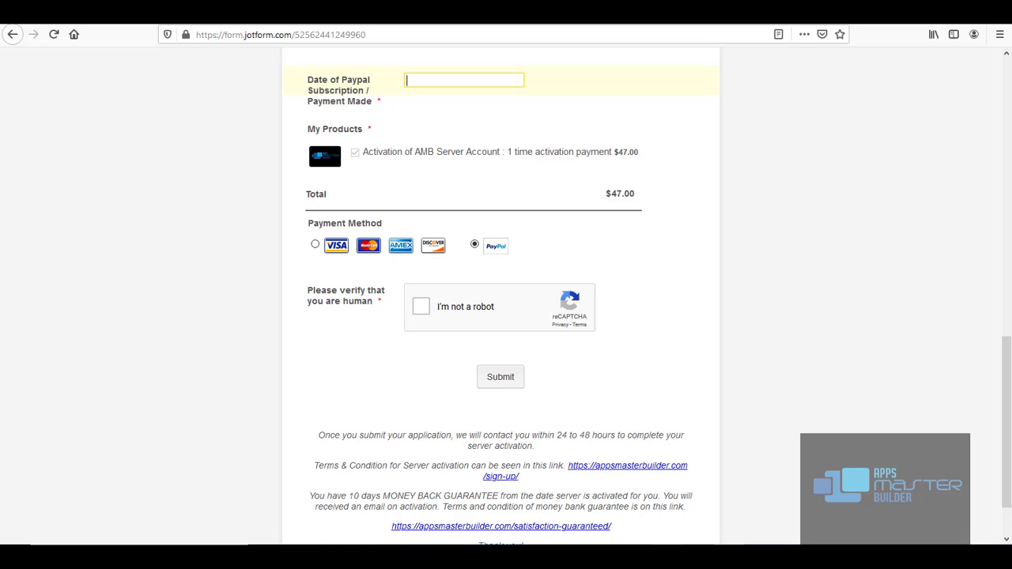
click(667, 490)
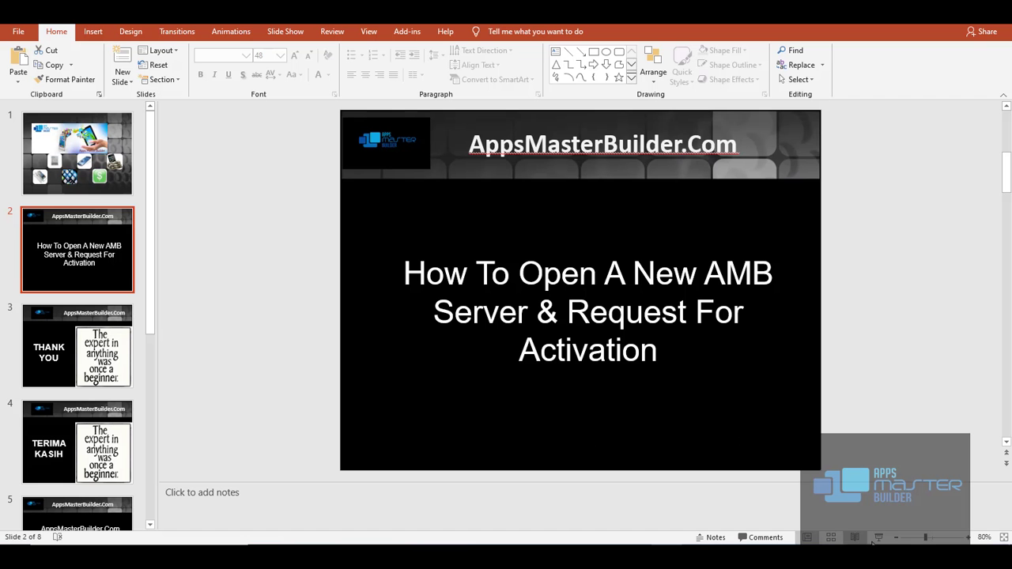